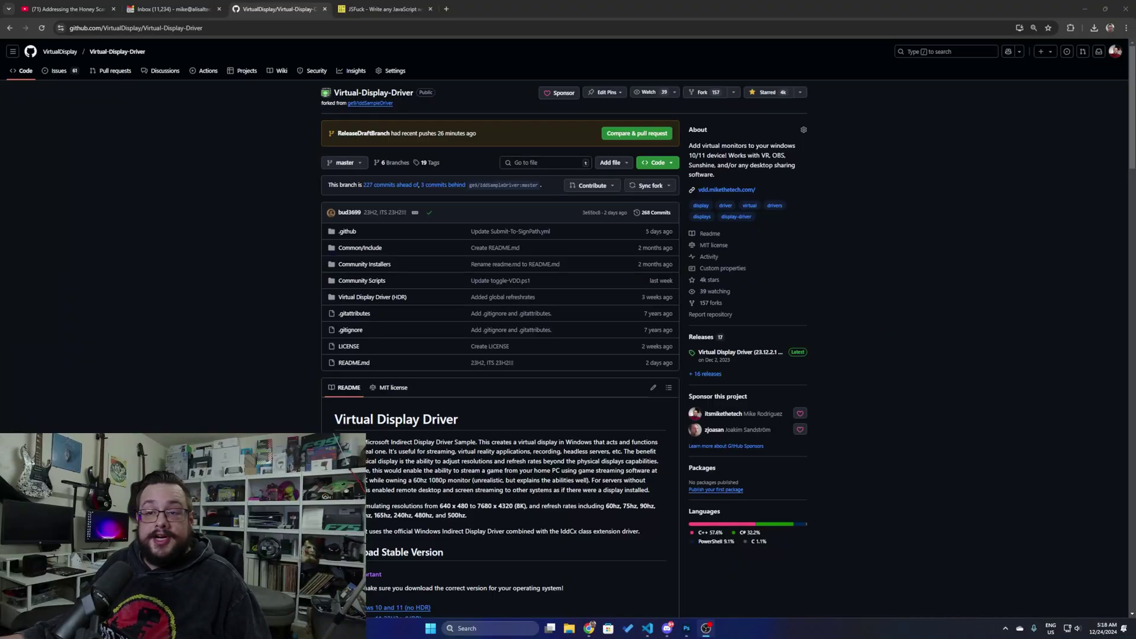
Open Releases and expand the 24.12.24 Assets, showing two Signed-Driver zips and two setup executables
{"action": "left_click", "coordinate": [717, 337]}
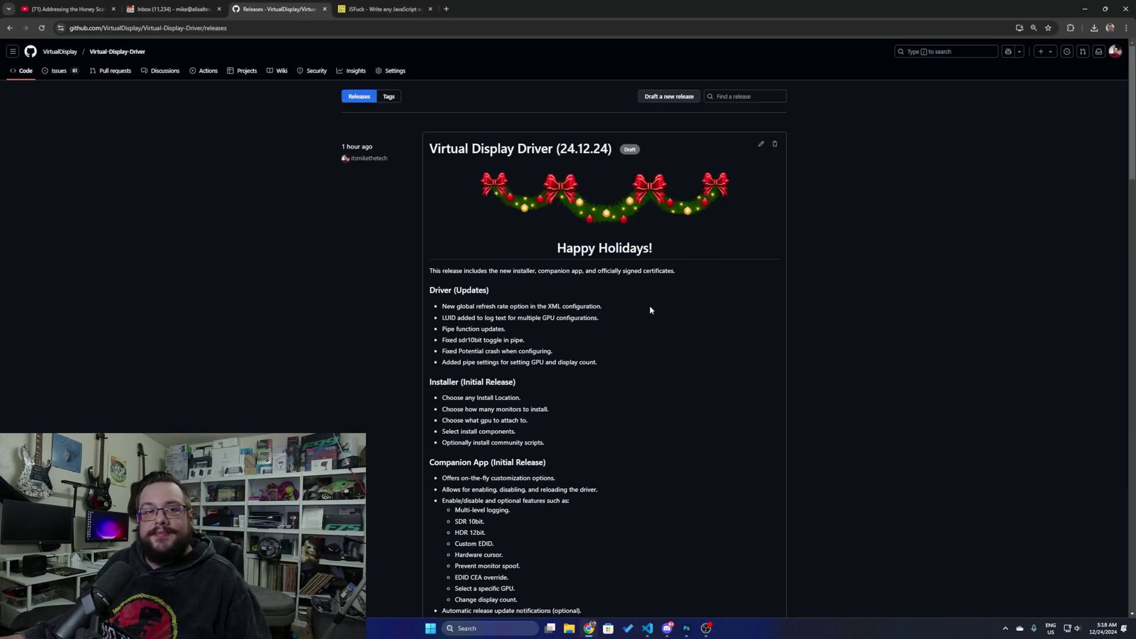
{"action": "scroll", "coordinate": [601, 310], "scroll_direction": "down", "scroll_amount": 2}
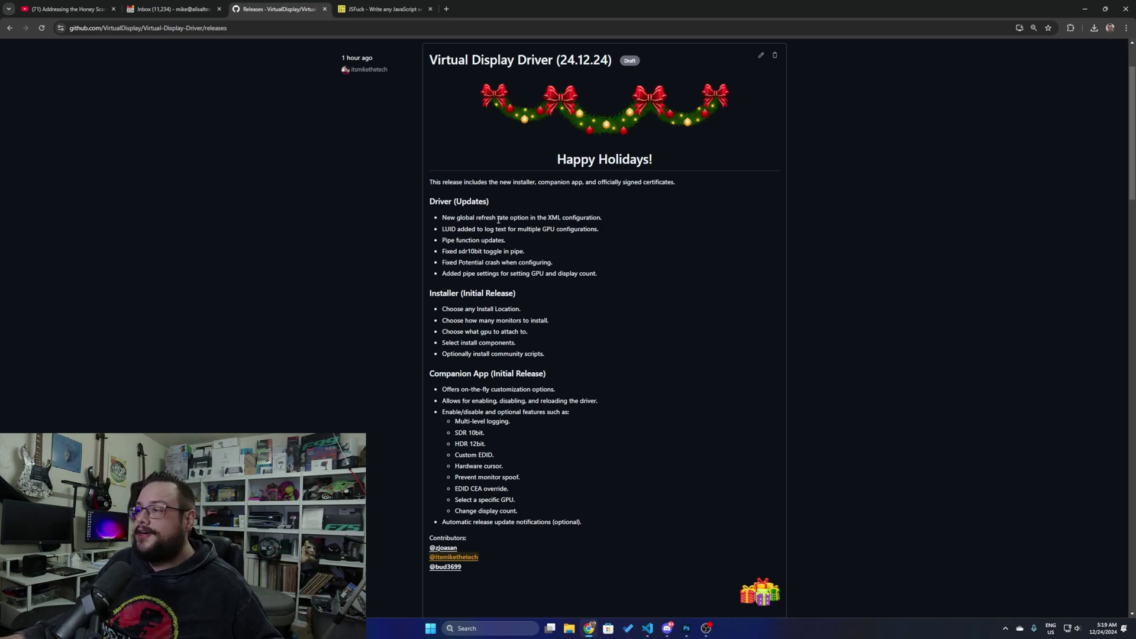
{"action": "scroll", "coordinate": [536, 275], "scroll_direction": "down", "scroll_amount": 1}
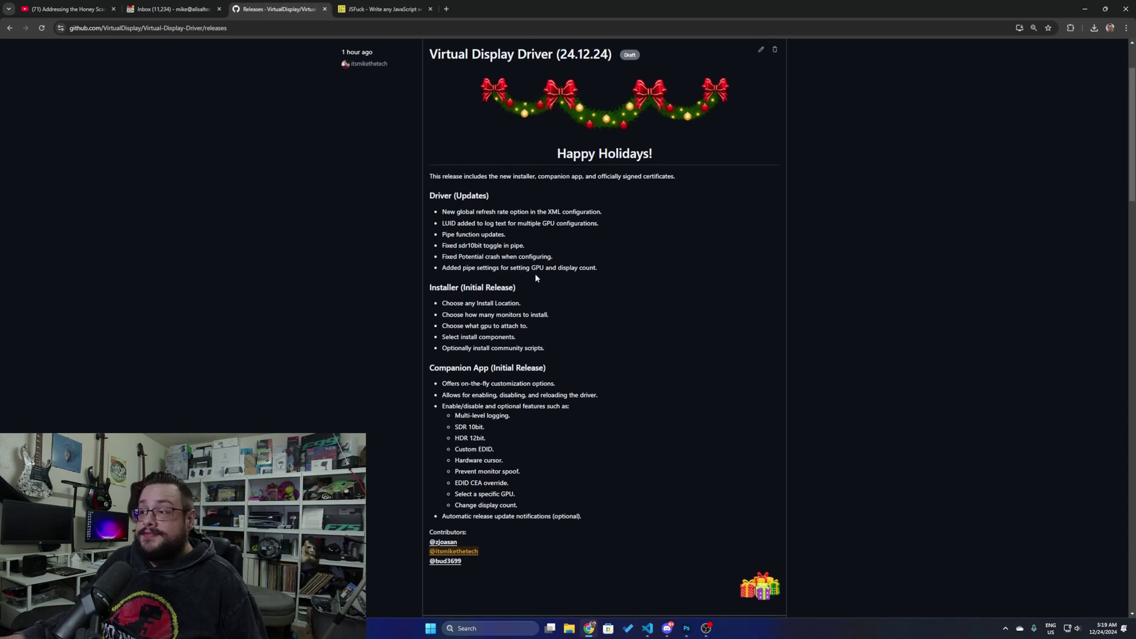
{"action": "scroll", "coordinate": [536, 277], "scroll_direction": "down", "scroll_amount": 1}
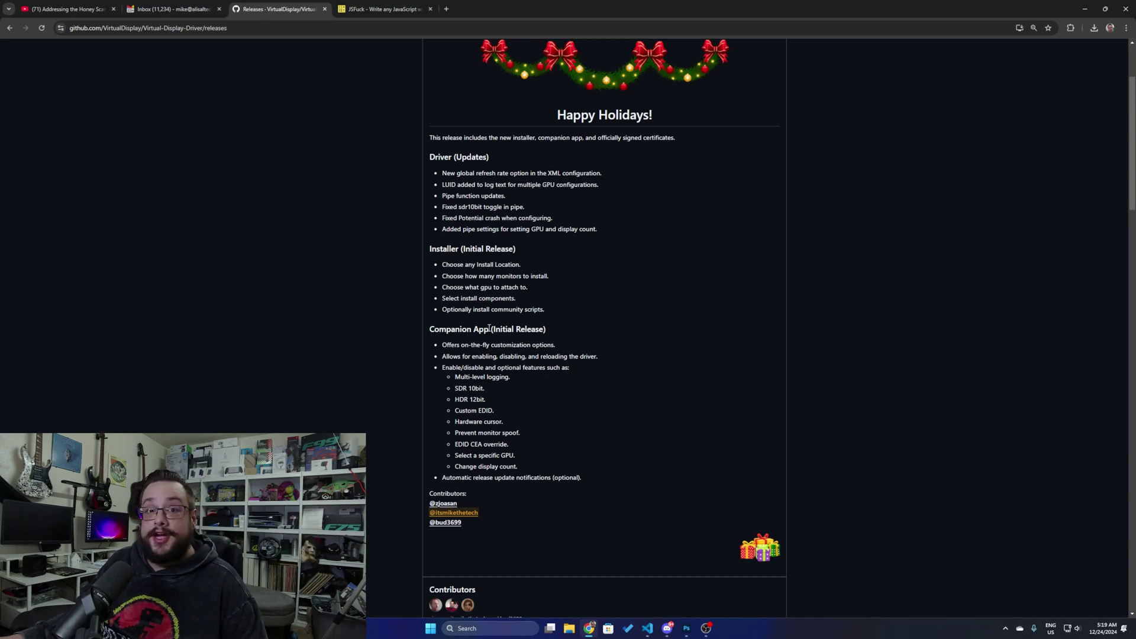
{"action": "scroll", "coordinate": [604, 382], "scroll_direction": "down", "scroll_amount": 2}
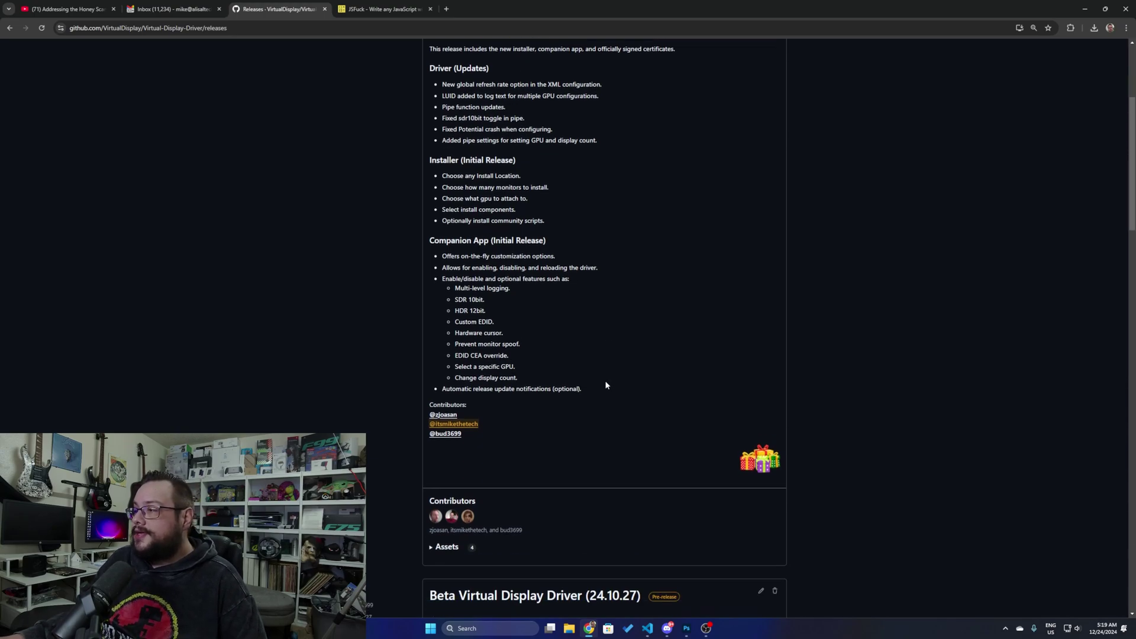
{"action": "left_click", "coordinate": [447, 548]}
{"action": "scroll", "coordinate": [572, 474], "scroll_direction": "down", "scroll_amount": 3}
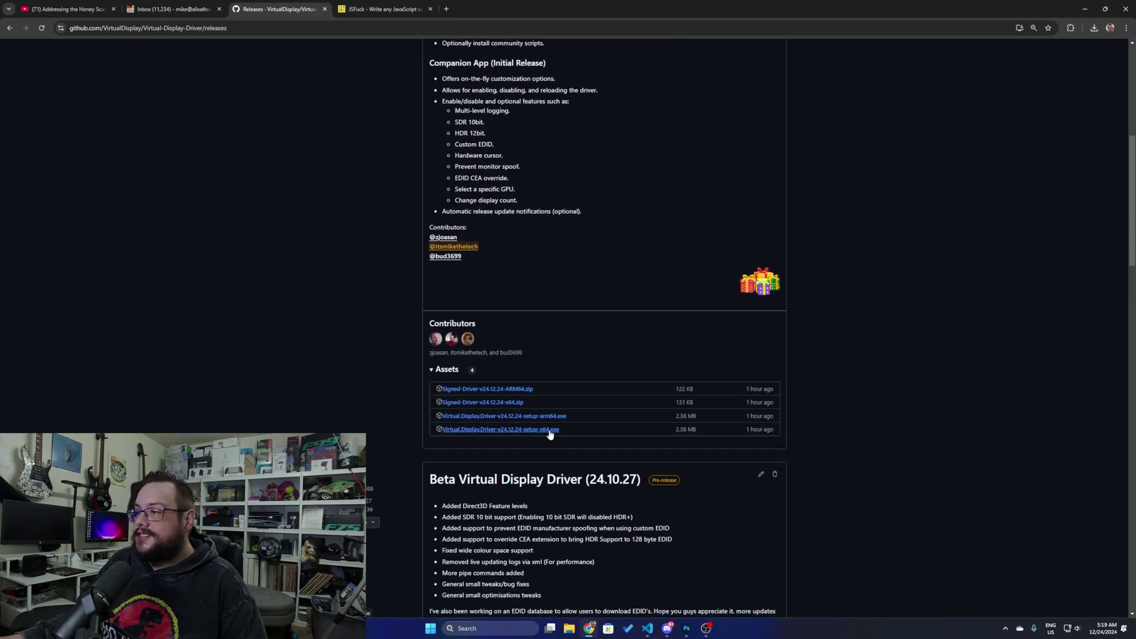
Download the setup-x64.exe asset and launch it from Chrome's recent downloads
{"action": "left_click", "coordinate": [550, 432]}
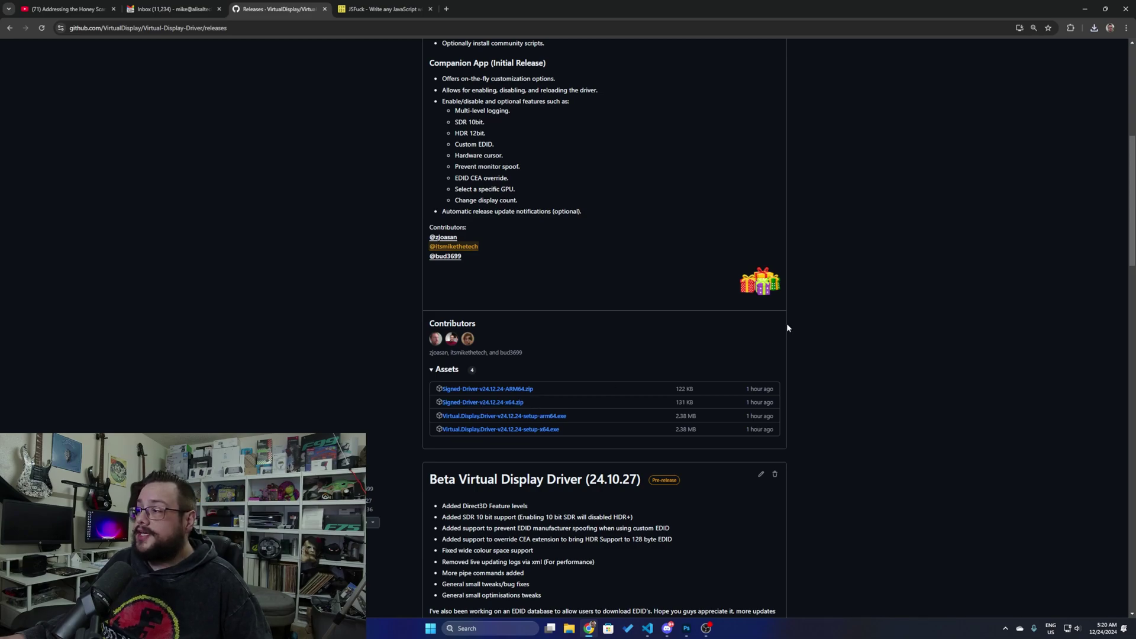
{"action": "left_click", "coordinate": [1094, 27]}
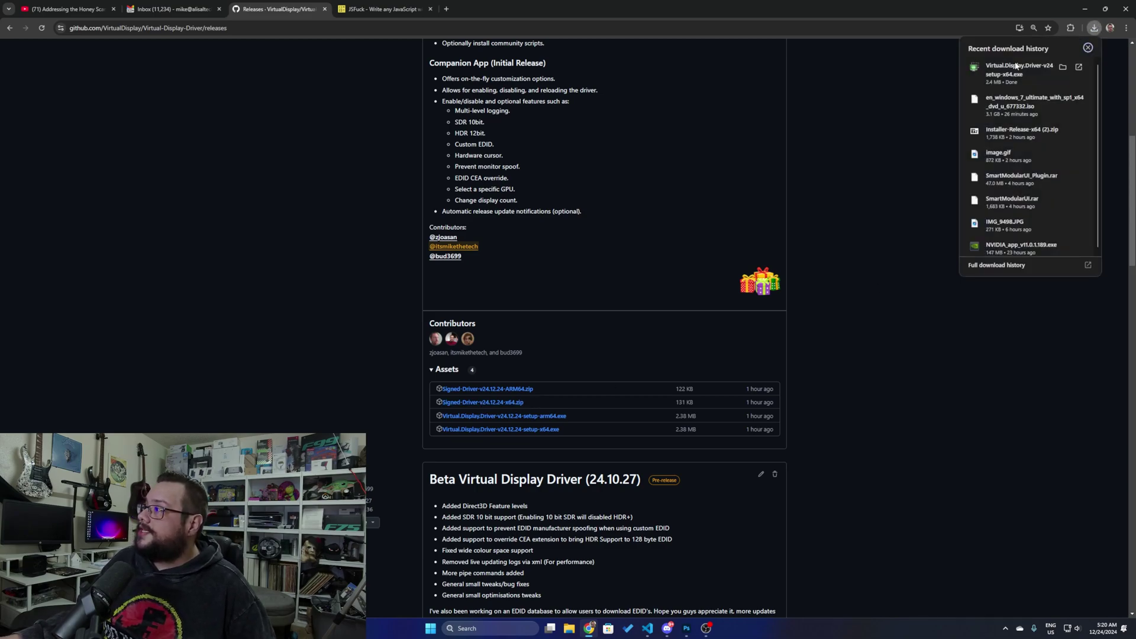
{"action": "left_click", "coordinate": [988, 74]}
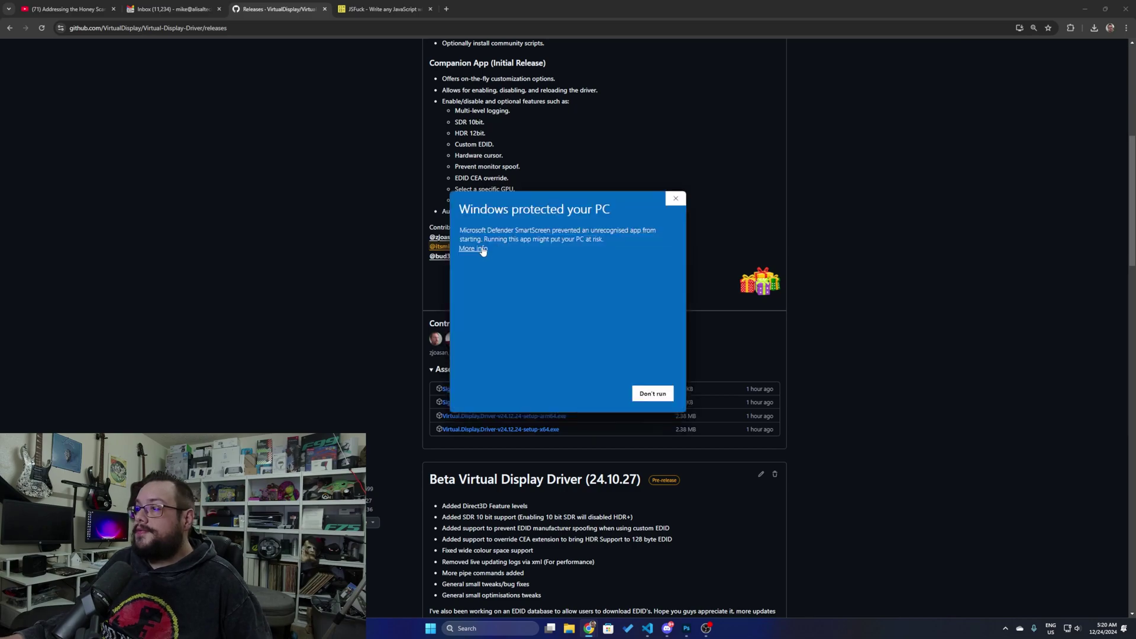
Run the installer anyway past SmartScreen and minimise Chrome to reveal the setup wizard
{"action": "left_click", "coordinate": [482, 249]}
{"action": "left_click", "coordinate": [597, 394]}
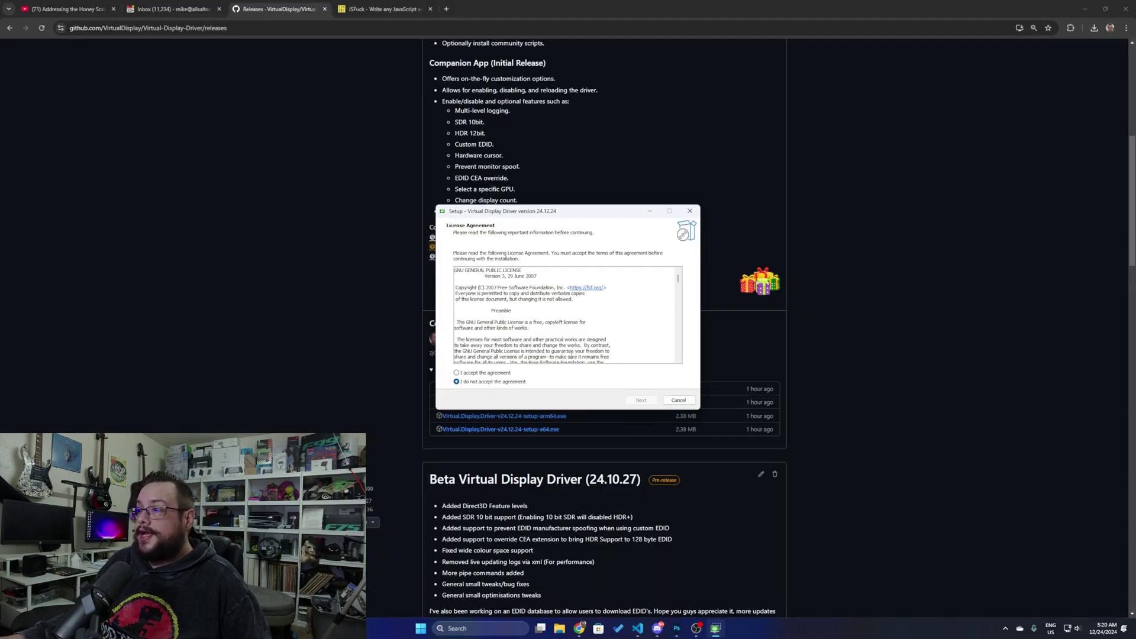
{"action": "left_click", "coordinate": [1084, 9]}
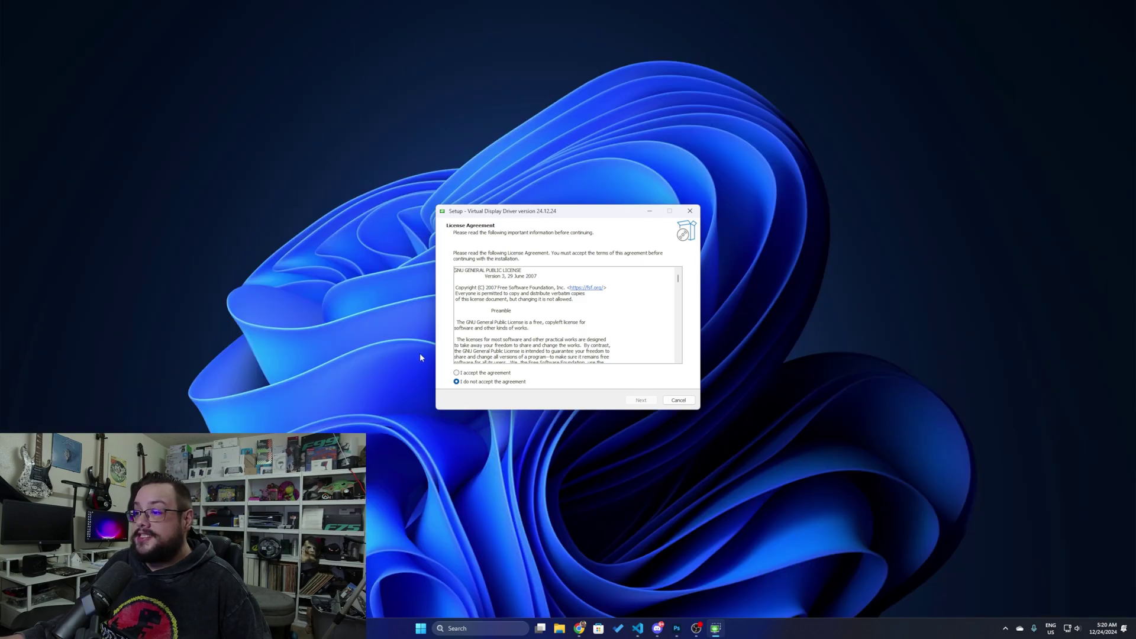
Accept the GNU GPL and both MIT license agreements
{"action": "left_click", "coordinate": [473, 374]}
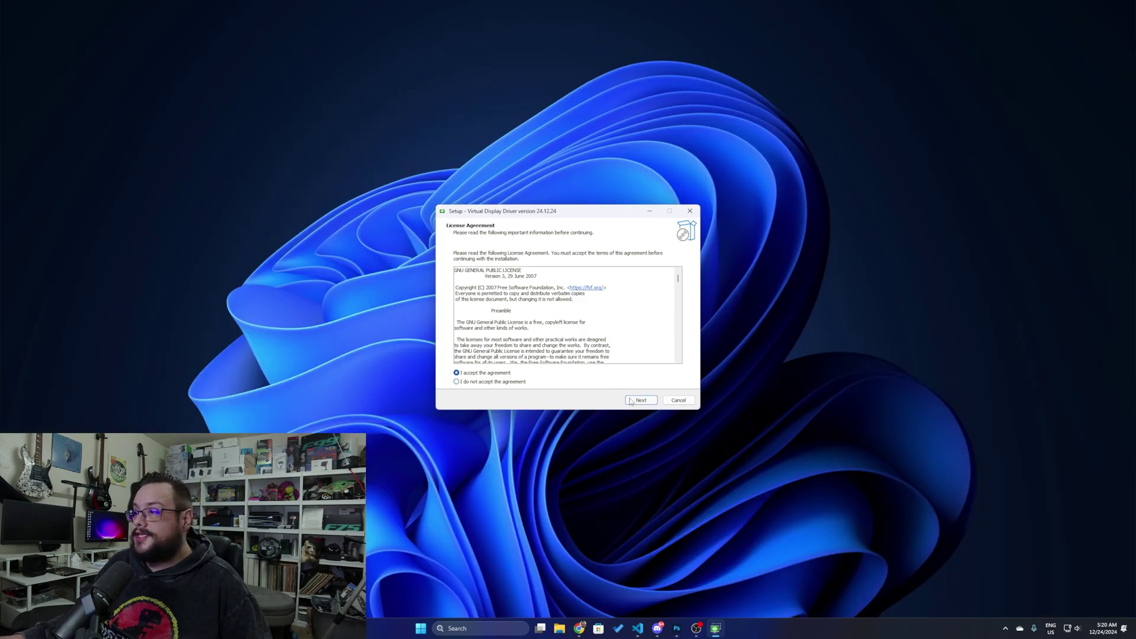
{"action": "left_click", "coordinate": [639, 401]}
{"action": "left_click", "coordinate": [494, 373]}
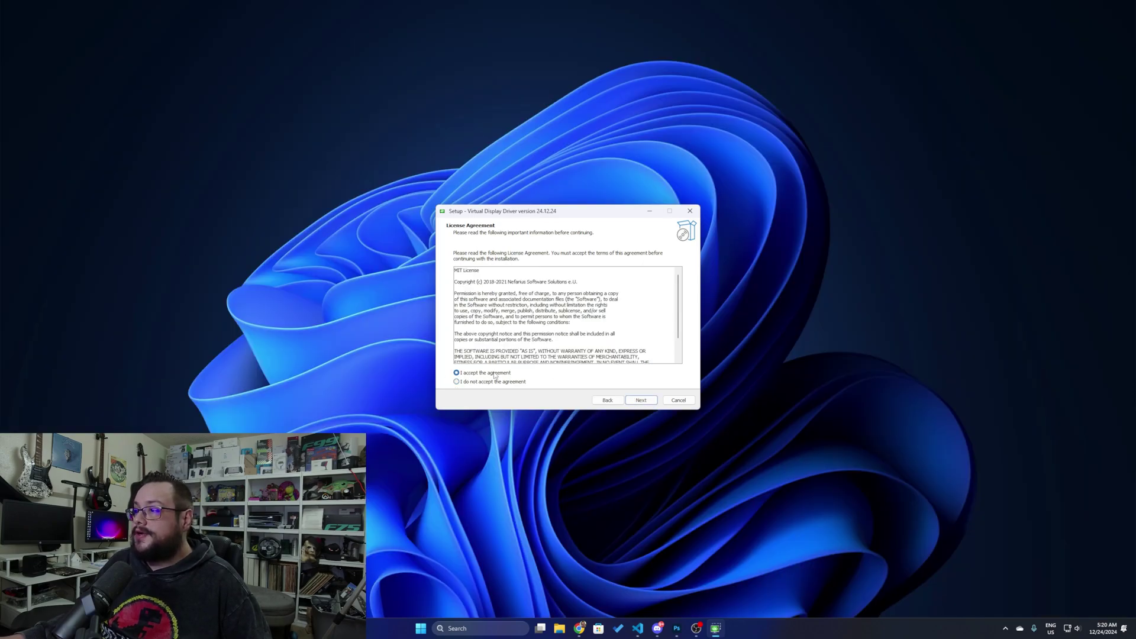
{"action": "left_click", "coordinate": [639, 401]}
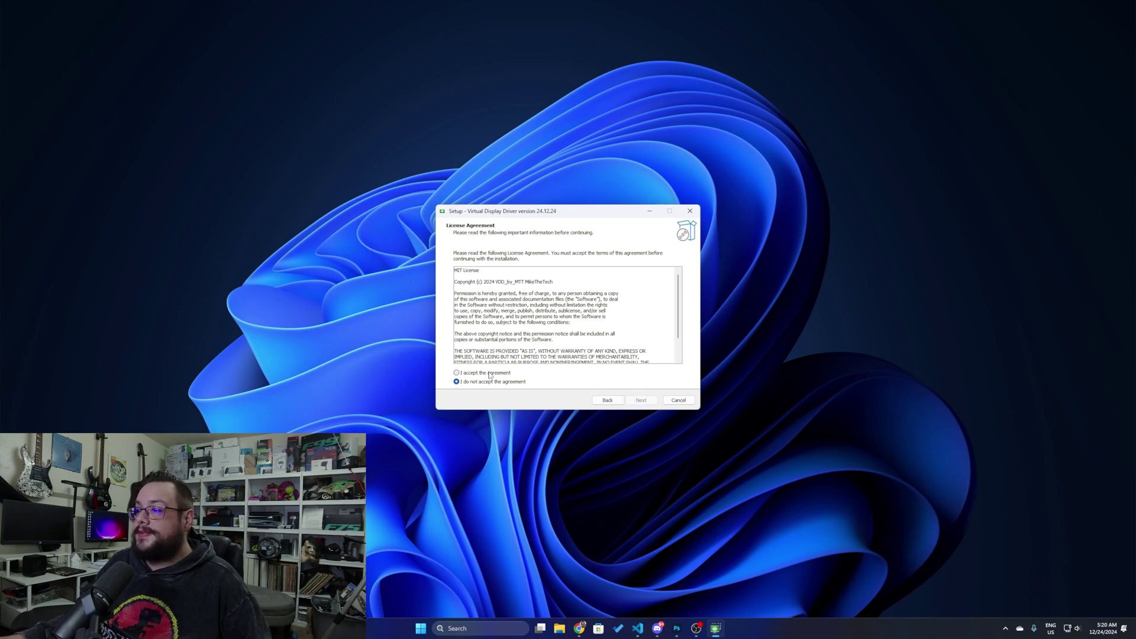
{"action": "left_click", "coordinate": [490, 373]}
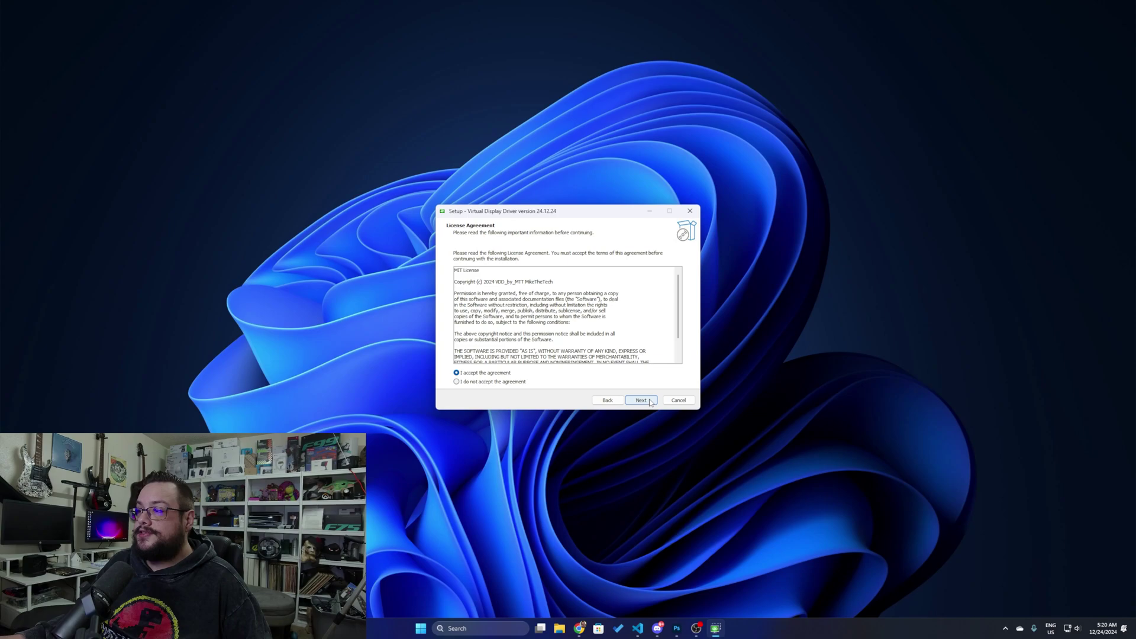
{"action": "left_click", "coordinate": [642, 401]}
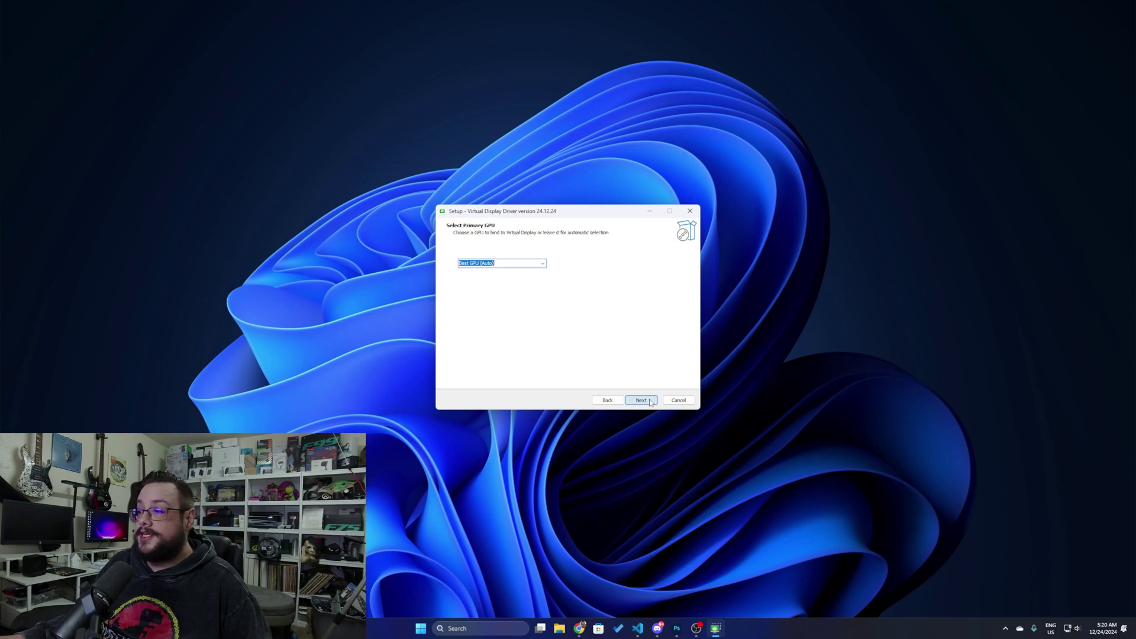
Choose NVIDIA GeForce RTX 4070 Ti as the primary GPU and keep the display count at 1
{"action": "left_click", "coordinate": [544, 267]}
{"action": "left_click", "coordinate": [529, 279]}
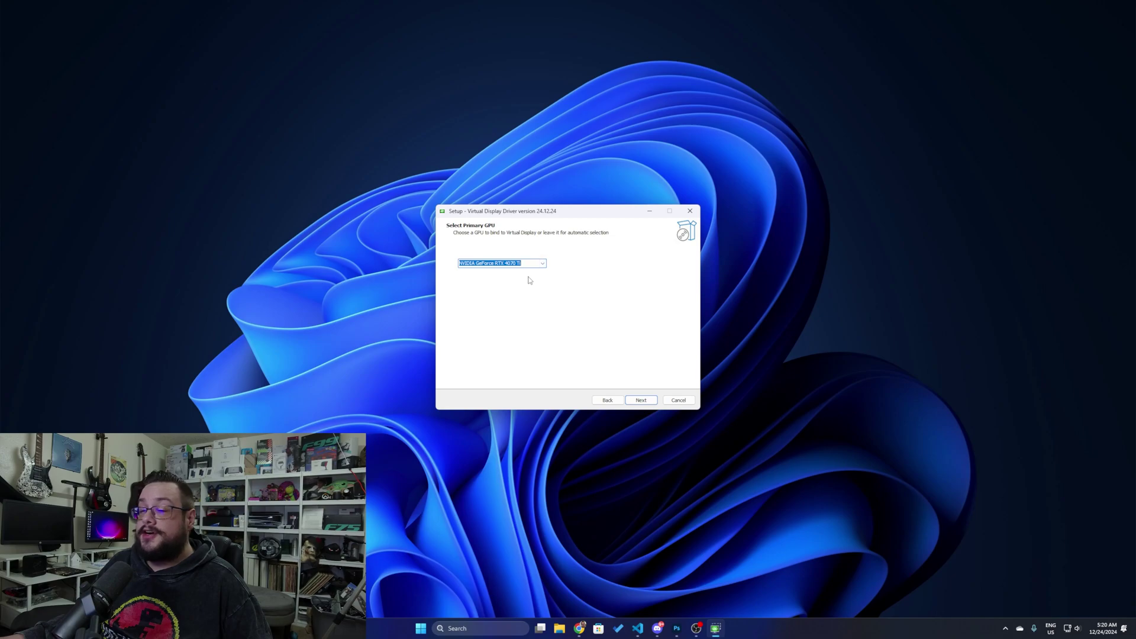
{"action": "left_click", "coordinate": [641, 400]}
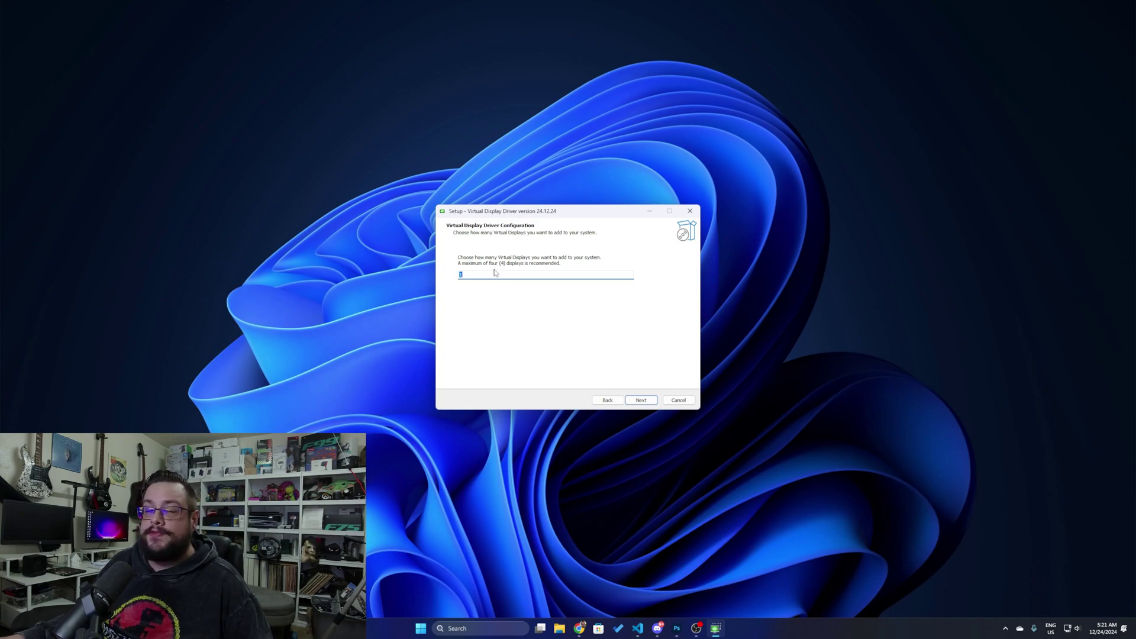
{"action": "key", "text": "Return"}
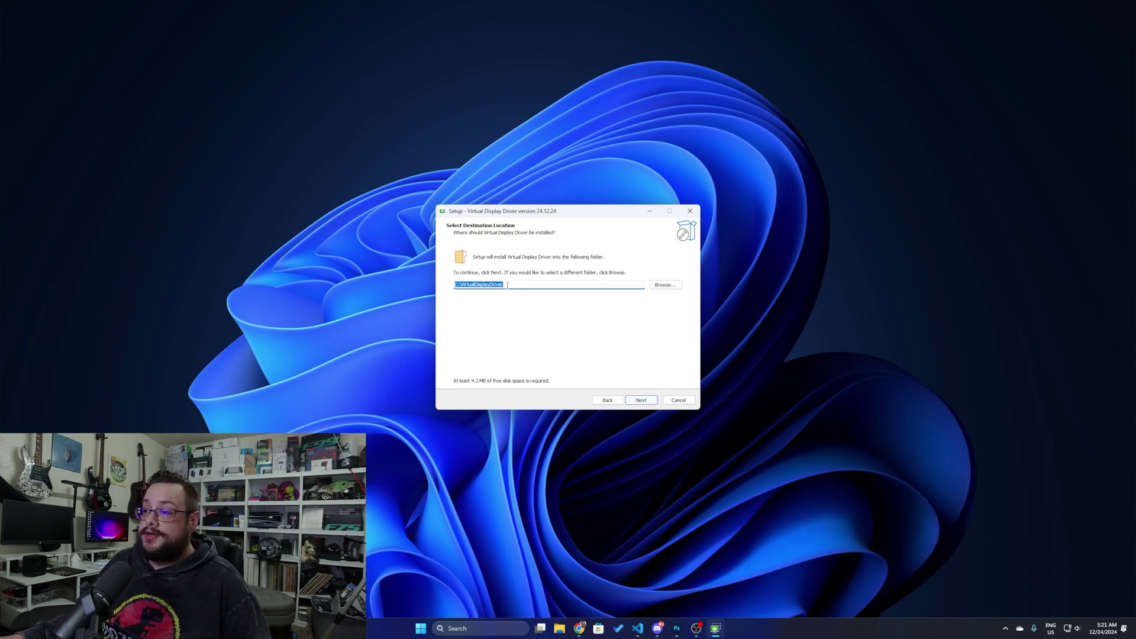
Set the install location to a new VirtualDisplayDriver folder on the Desktop
{"action": "left_click_drag", "start_coordinate": [507, 285], "coordinate": [462, 286]}
{"action": "left_click", "coordinate": [665, 284]}
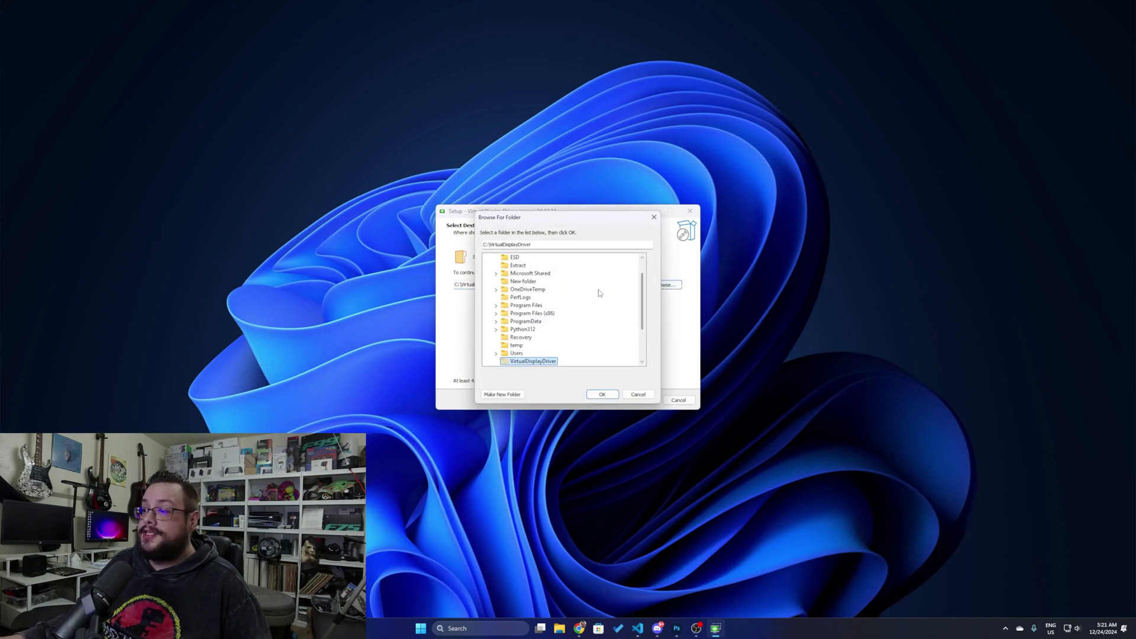
{"action": "scroll", "coordinate": [510, 327], "scroll_direction": "down", "scroll_amount": 2}
{"action": "scroll", "coordinate": [512, 319], "scroll_direction": "up", "scroll_amount": 3}
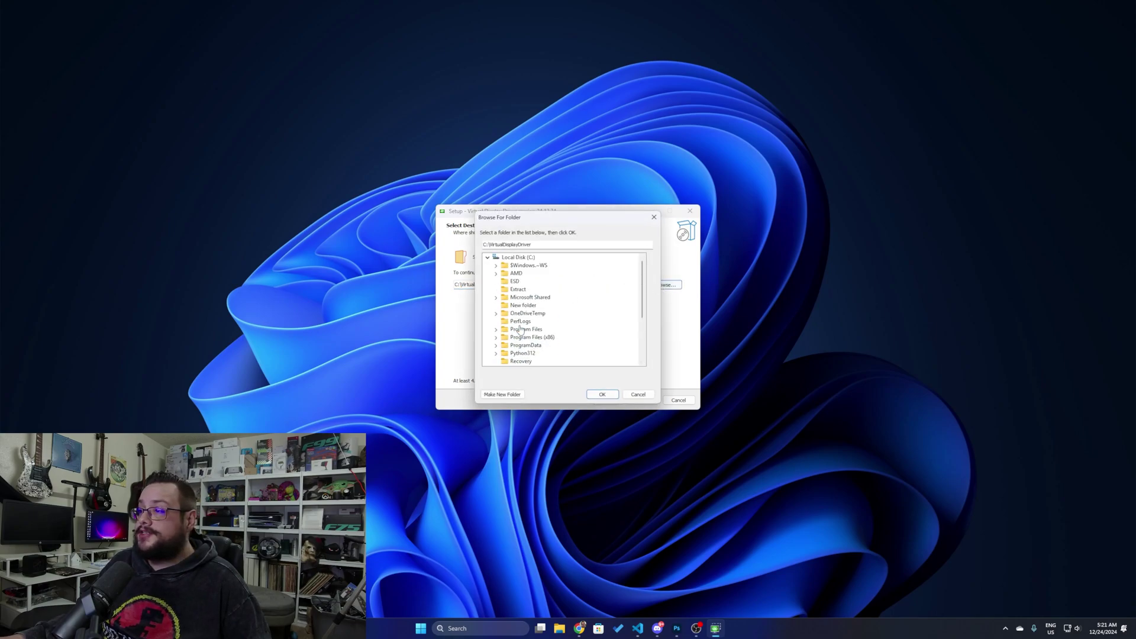
{"action": "scroll", "coordinate": [515, 304], "scroll_direction": "down", "scroll_amount": 3}
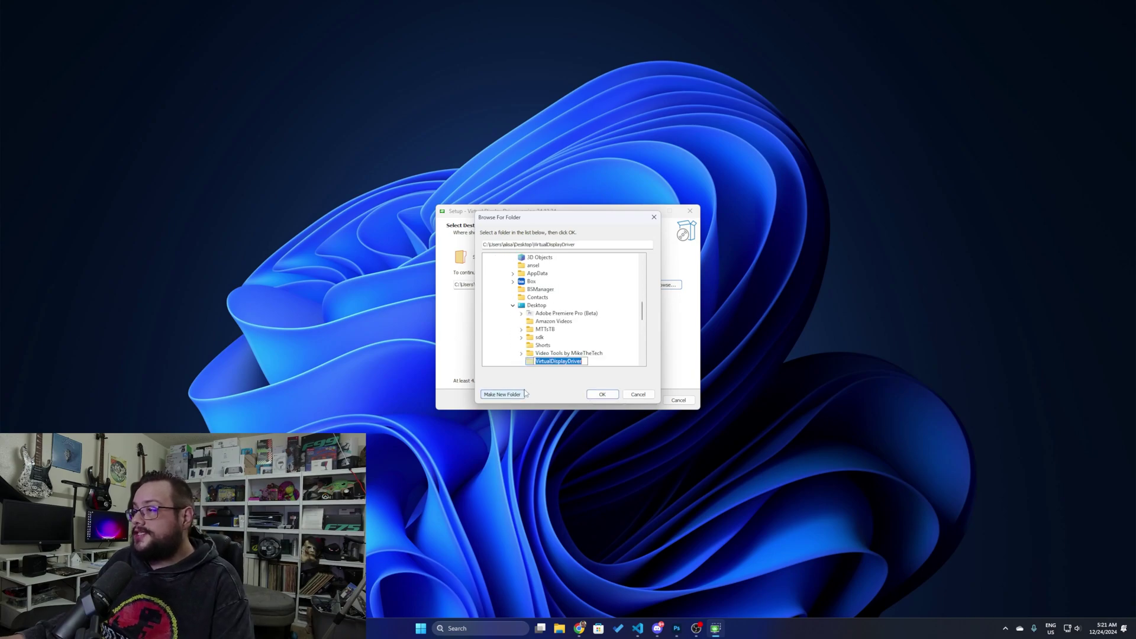
{"action": "left_click", "coordinate": [503, 394]}
{"action": "left_click", "coordinate": [602, 394]}
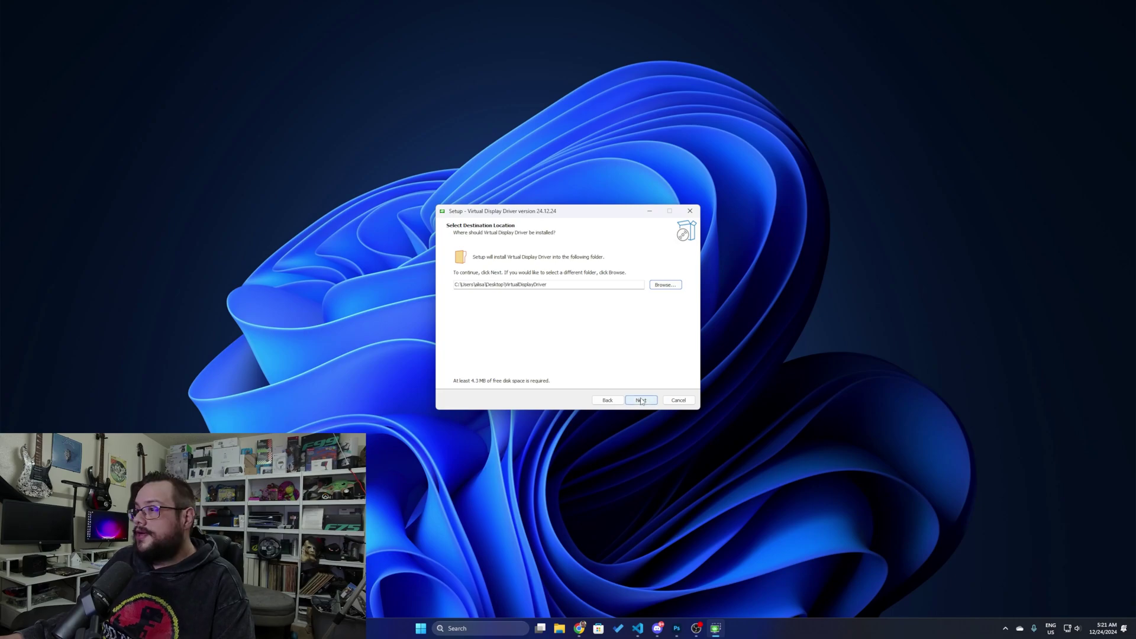
{"action": "left_click", "coordinate": [640, 401]}
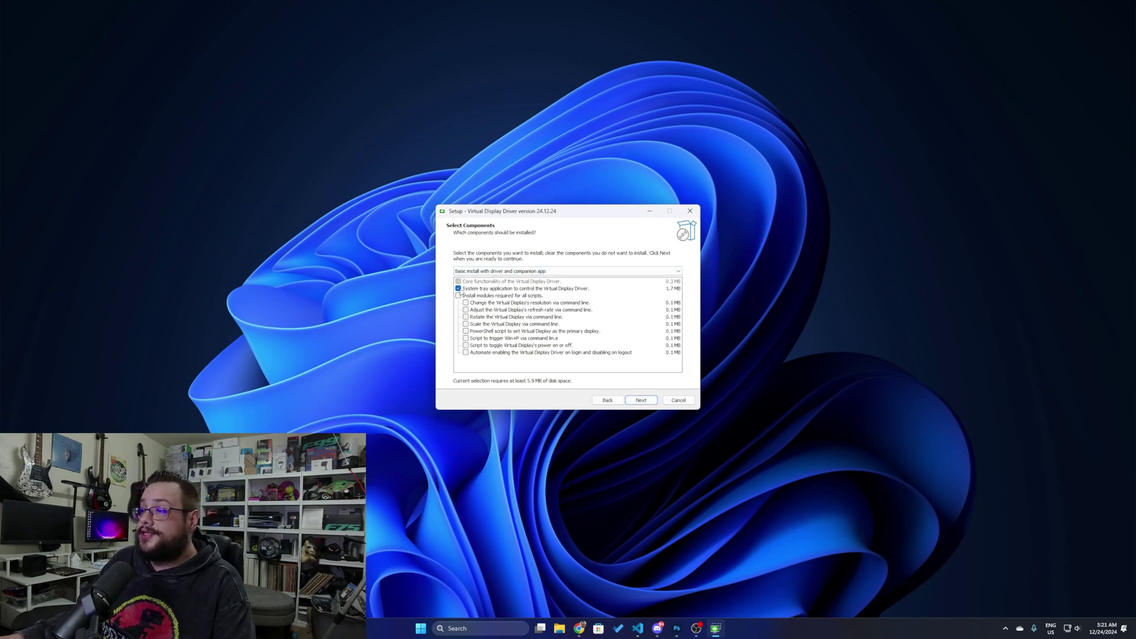
Keep System tray application, add all script modules, and keep the VDDbyMTT Start Menu folder
{"action": "left_click", "coordinate": [466, 289]}
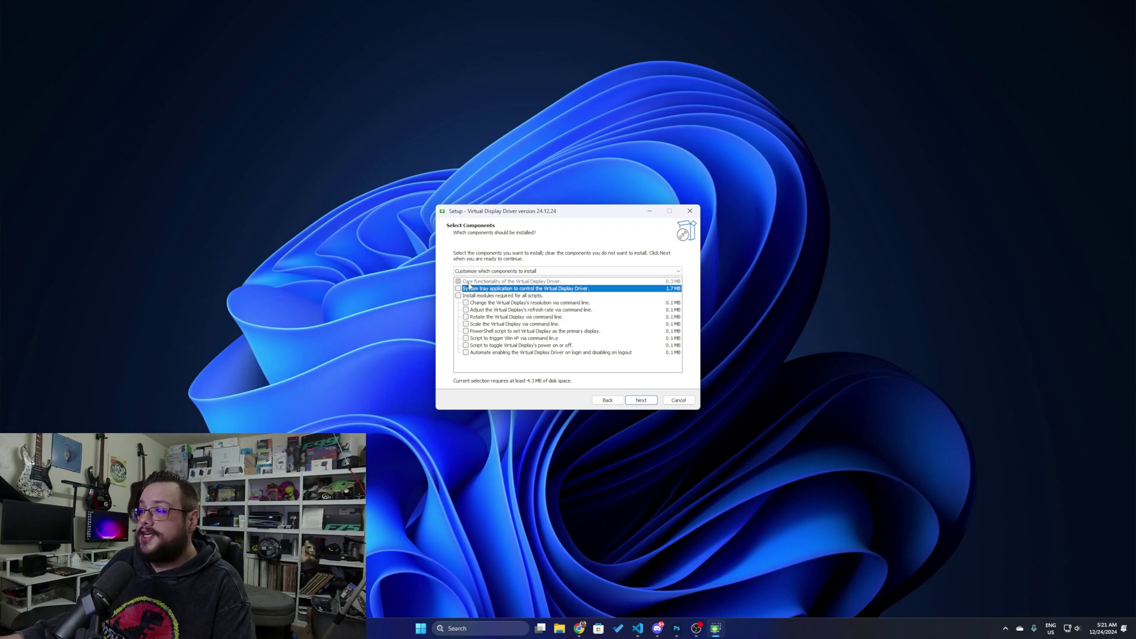
{"action": "left_click", "coordinate": [458, 288]}
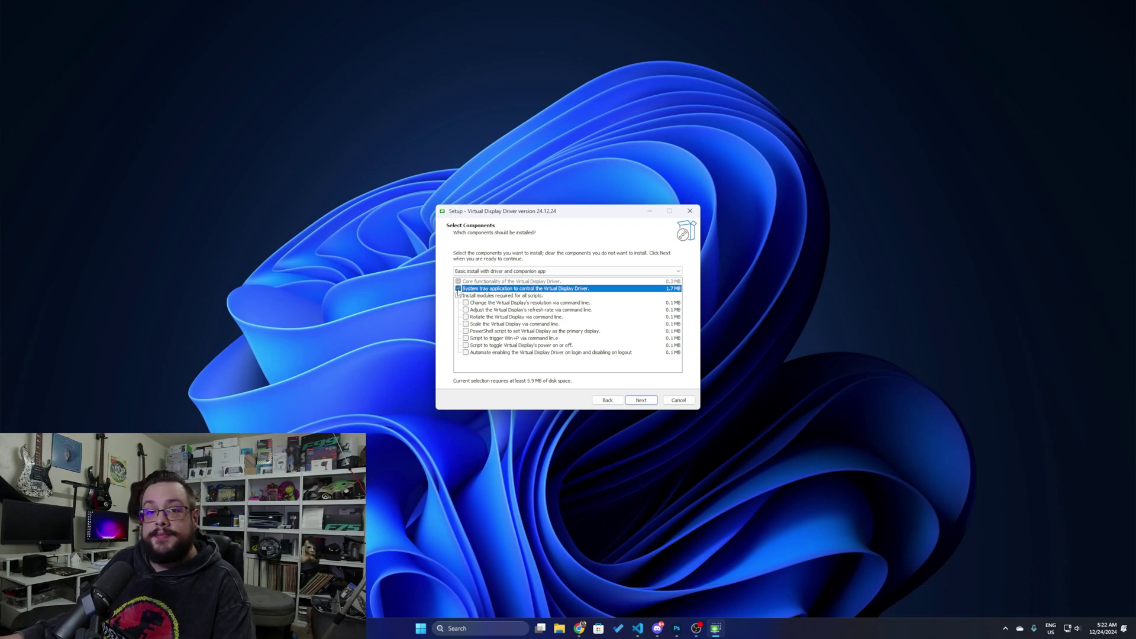
{"action": "left_click", "coordinate": [458, 295]}
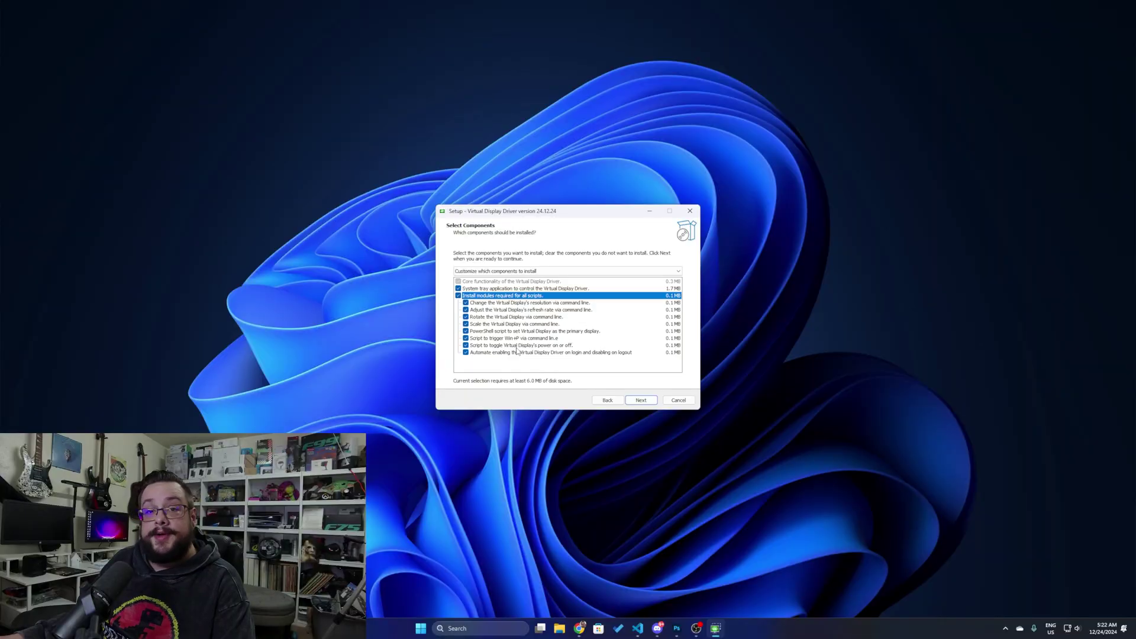
{"action": "left_click", "coordinate": [639, 402]}
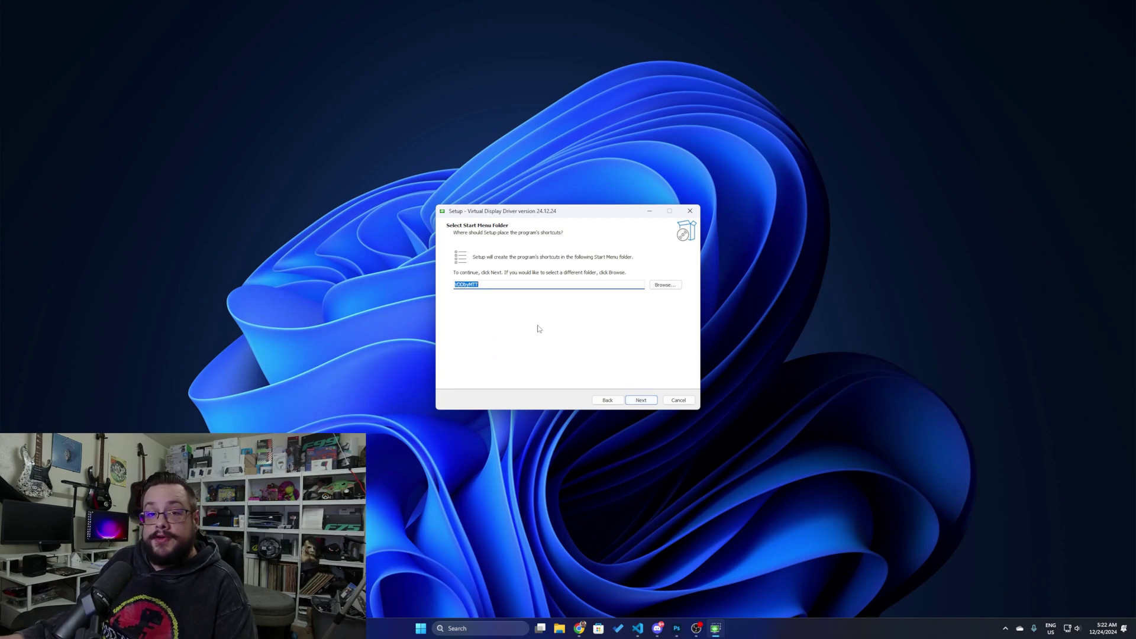
{"action": "left_click", "coordinate": [636, 404]}
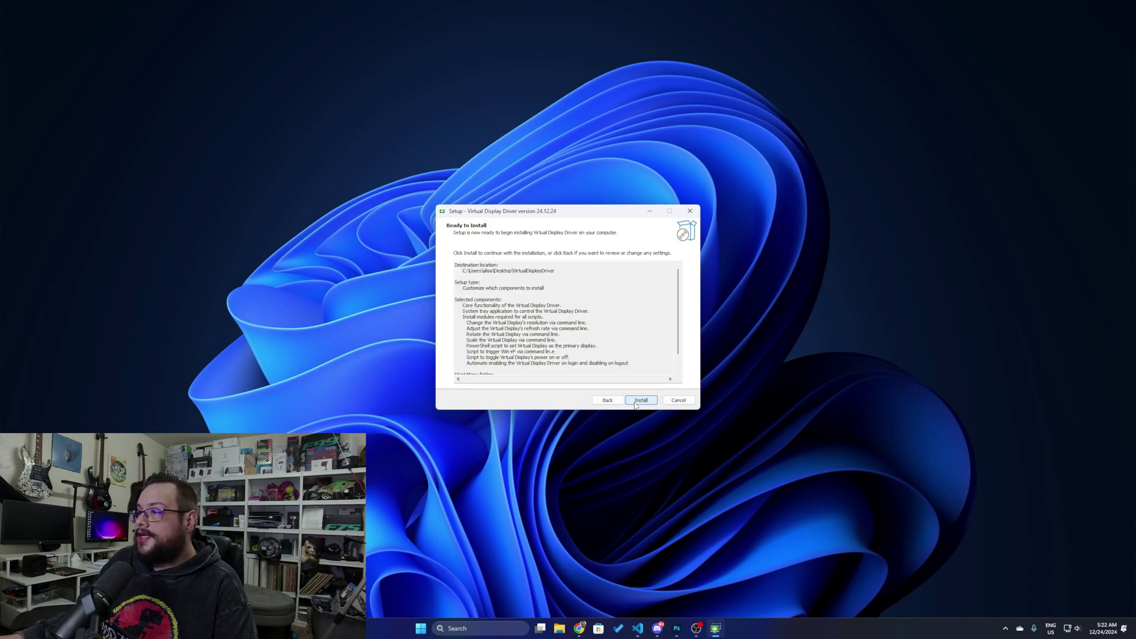
Install the driver, then select the new VirtualDisplayDriver folder on the Desktop
{"action": "left_click", "coordinate": [636, 404]}
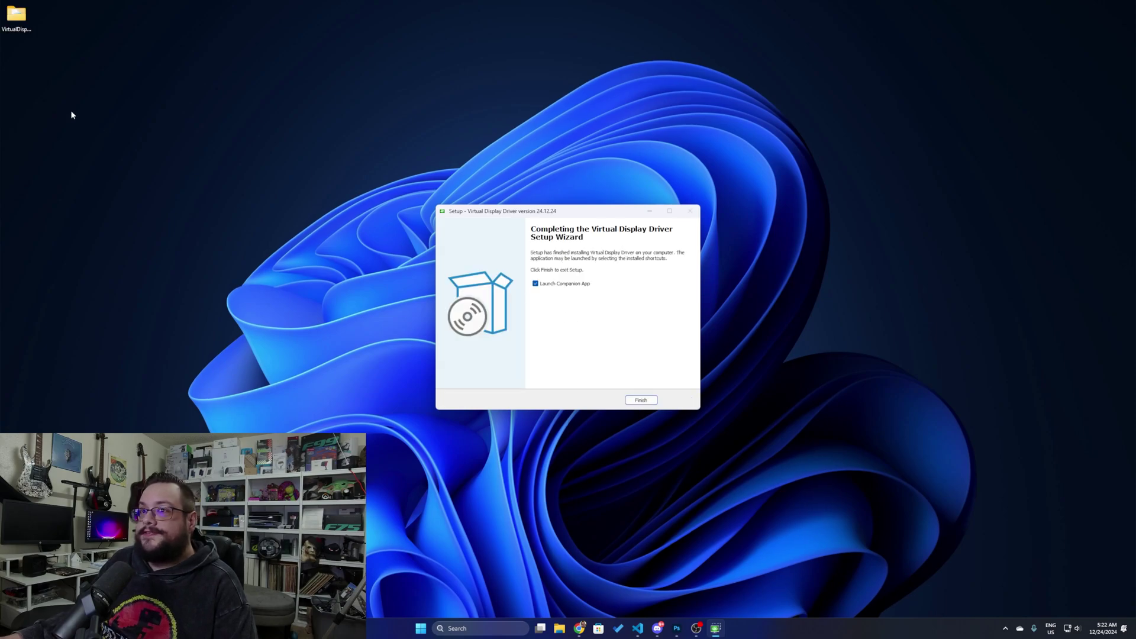
{"action": "left_click", "coordinate": [21, 25]}
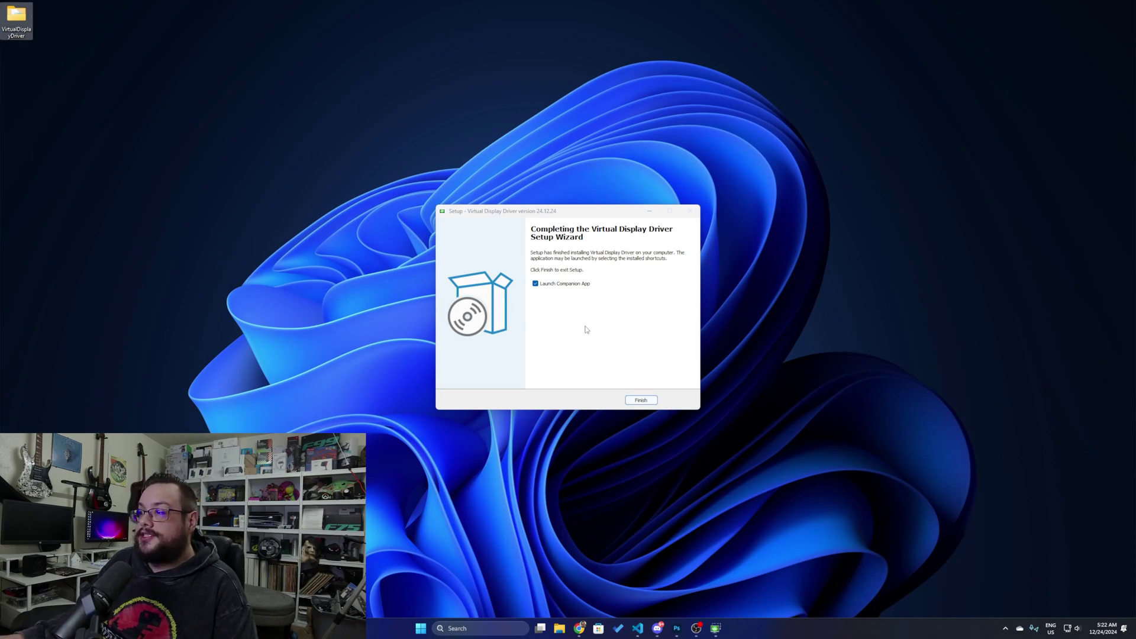
{"action": "left_click", "coordinate": [640, 401]}
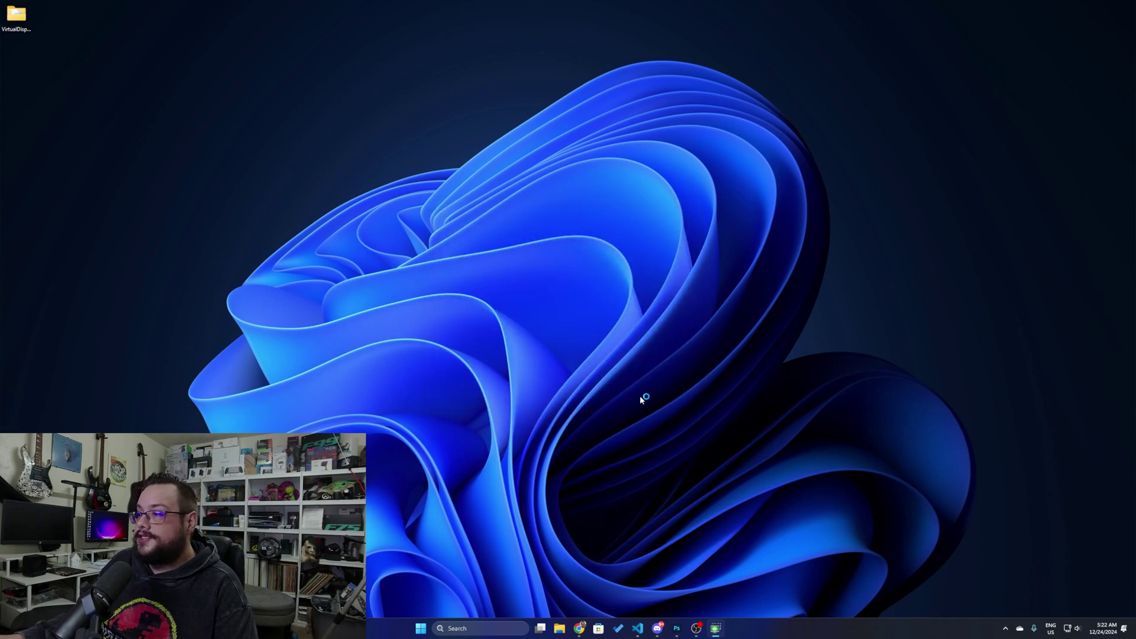
{"action": "left_click", "coordinate": [1005, 628]}
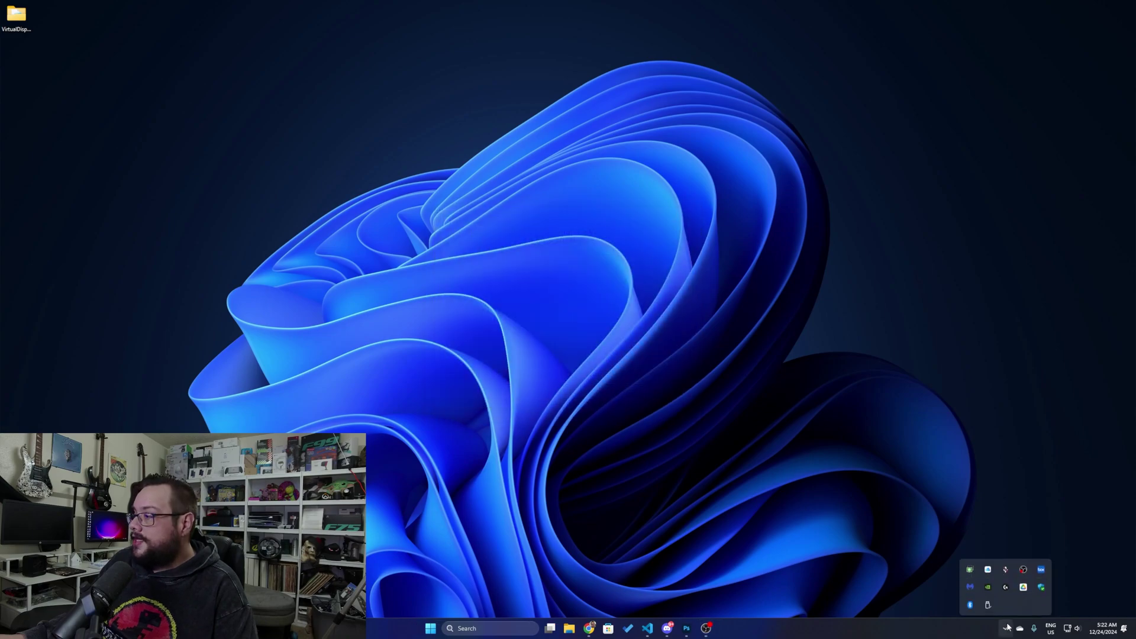
{"action": "right_click", "coordinate": [970, 567]}
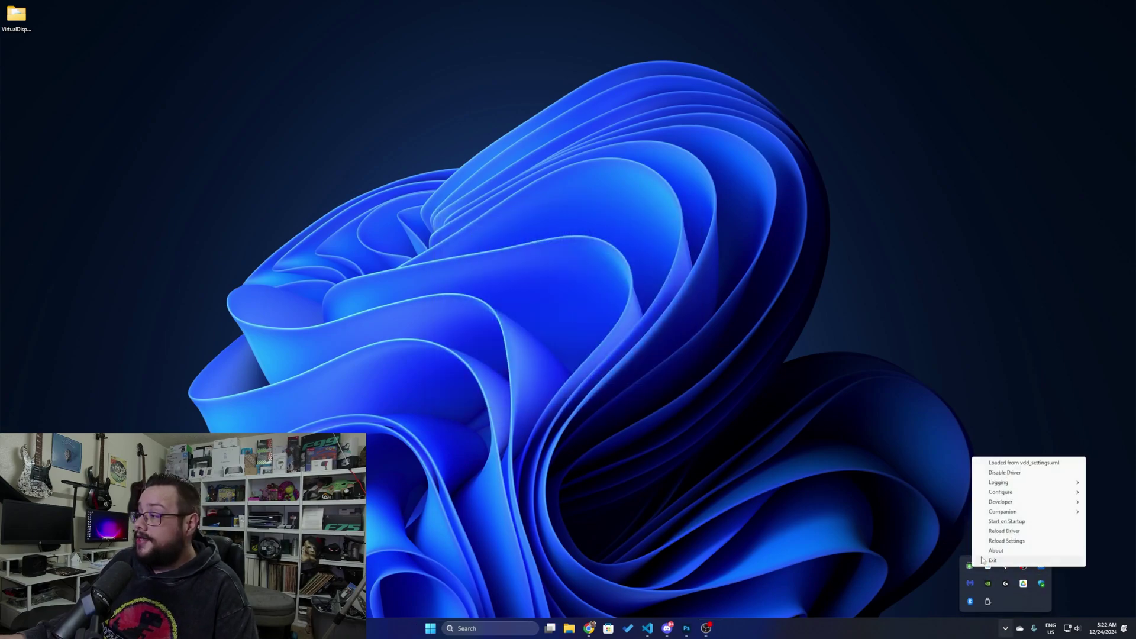
{"action": "left_click", "coordinate": [970, 569]}
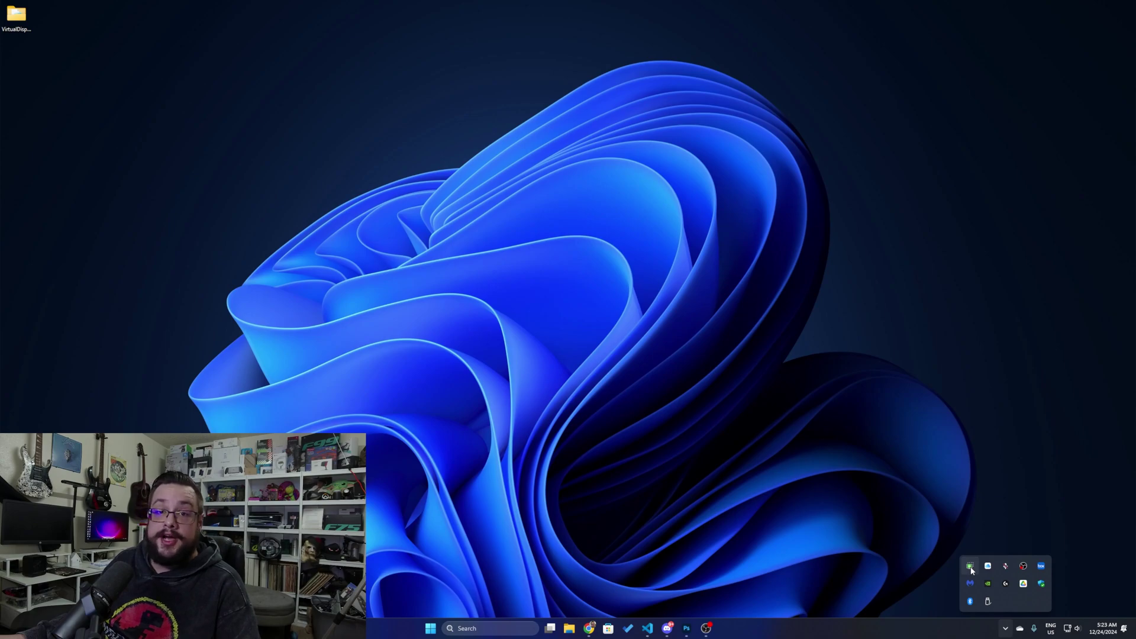
{"action": "right_click", "coordinate": [970, 569]}
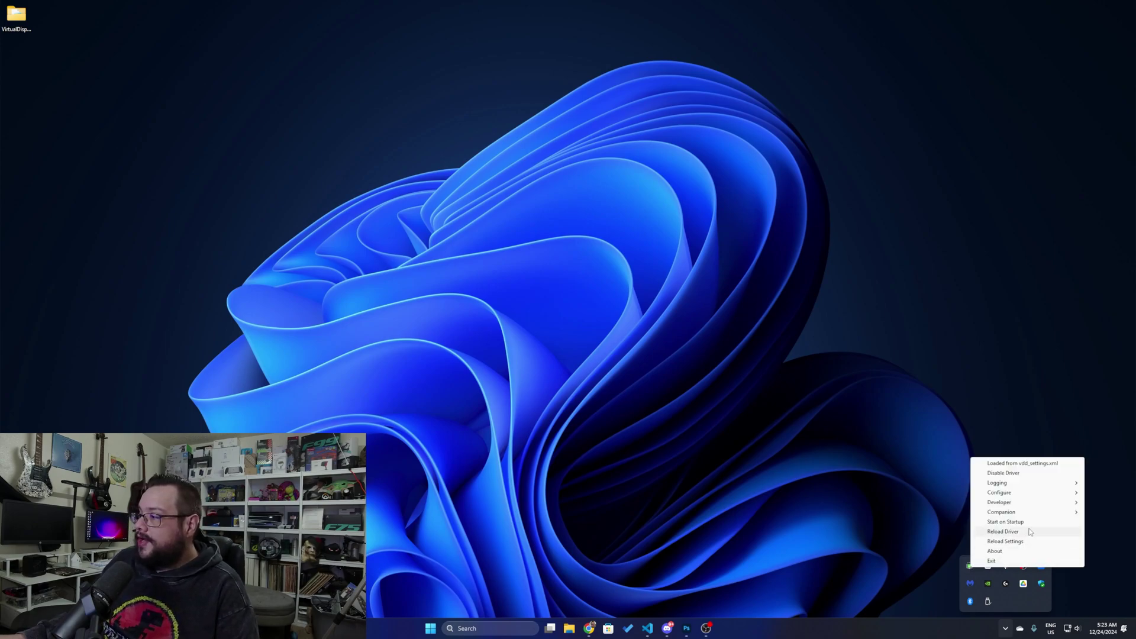
{"action": "mouse_move", "coordinate": [1026, 513]}
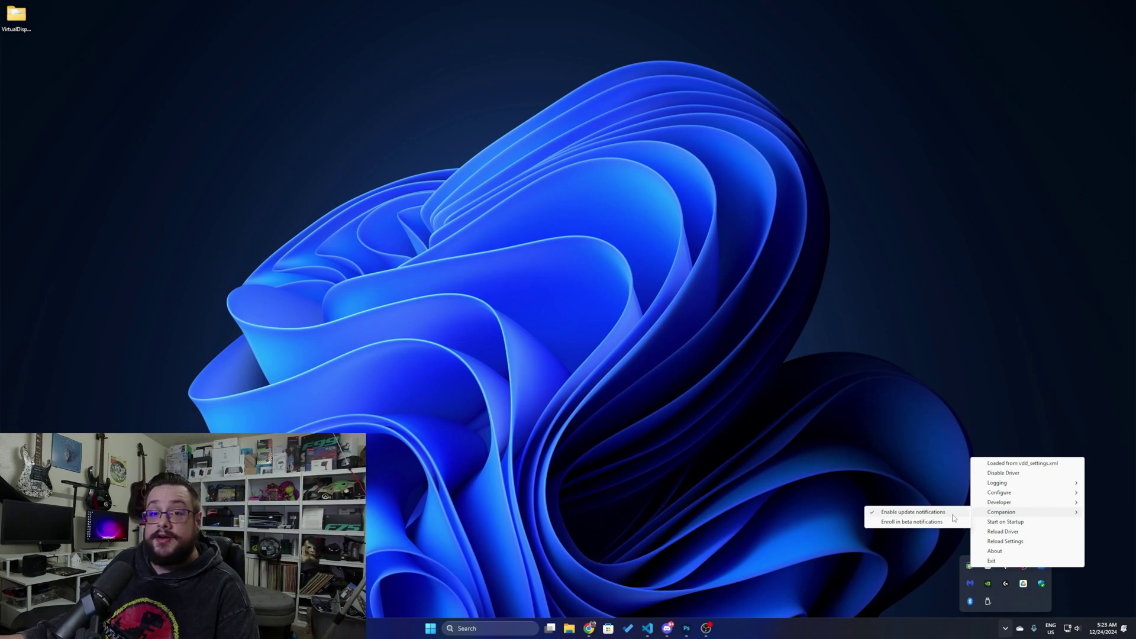
{"action": "mouse_move", "coordinate": [1003, 495]}
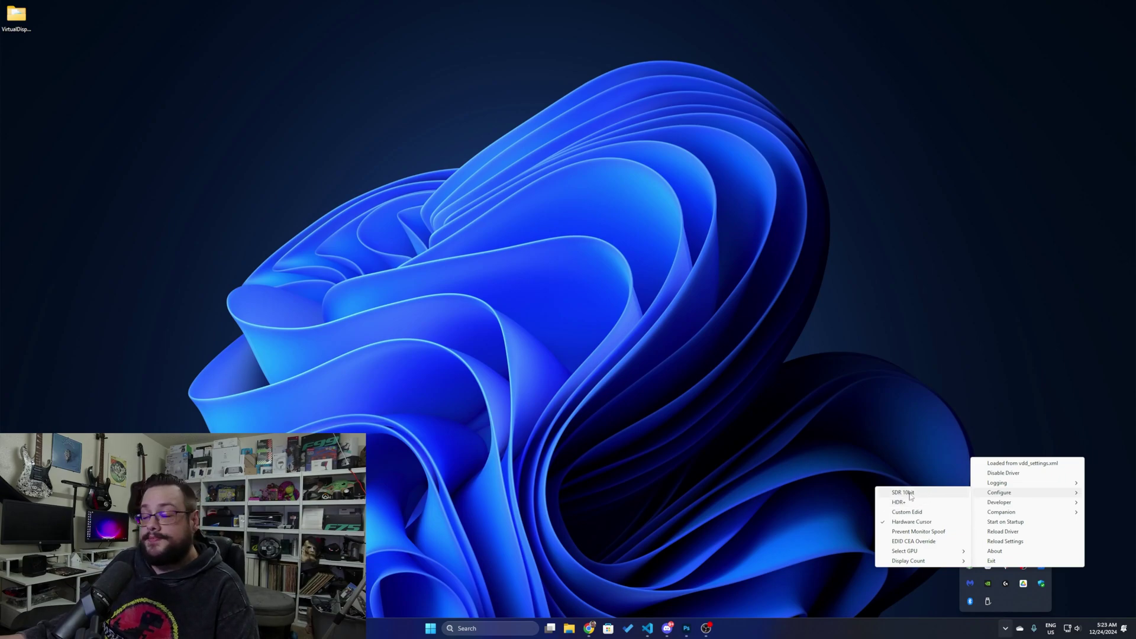
{"action": "left_click", "coordinate": [802, 508]}
{"action": "left_click", "coordinate": [802, 513]}
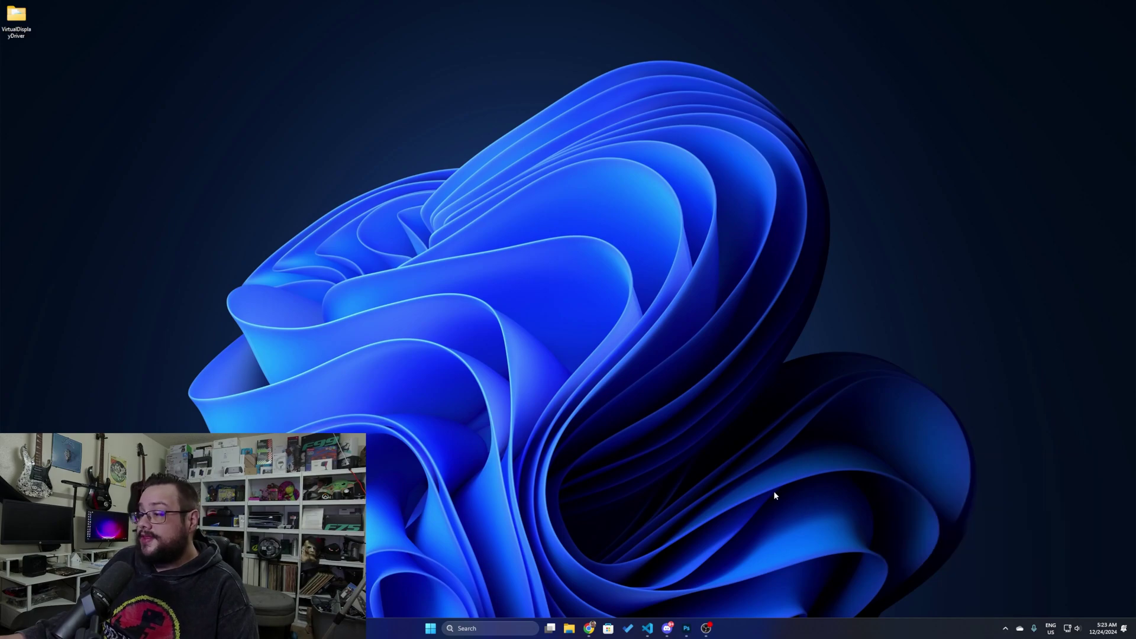
Open Display settings from the desktop context menu and inspect display 4 among the four displays
{"action": "right_click", "coordinate": [578, 366]}
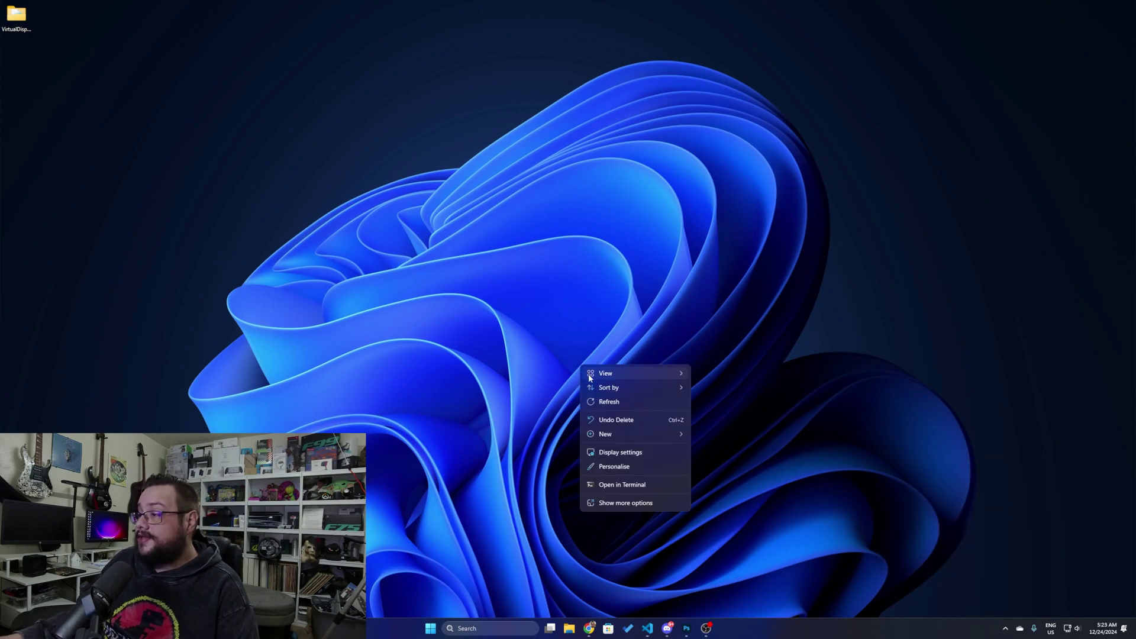
{"action": "left_click", "coordinate": [614, 453]}
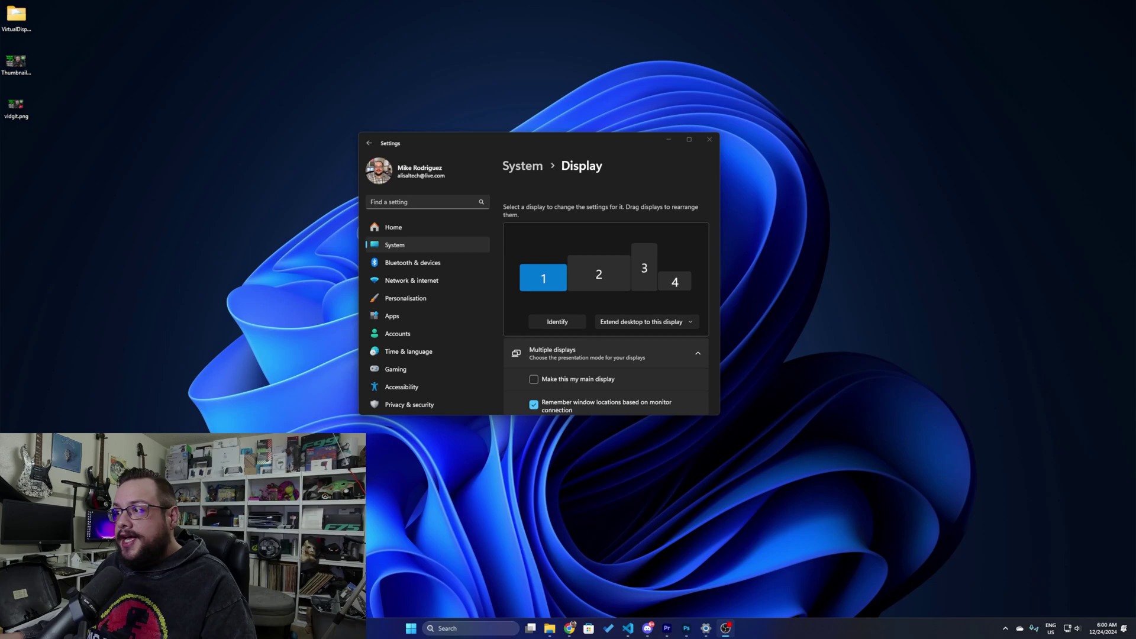
{"action": "left_click", "coordinate": [675, 281]}
{"action": "scroll", "coordinate": [645, 310], "scroll_direction": "down", "scroll_amount": 2}
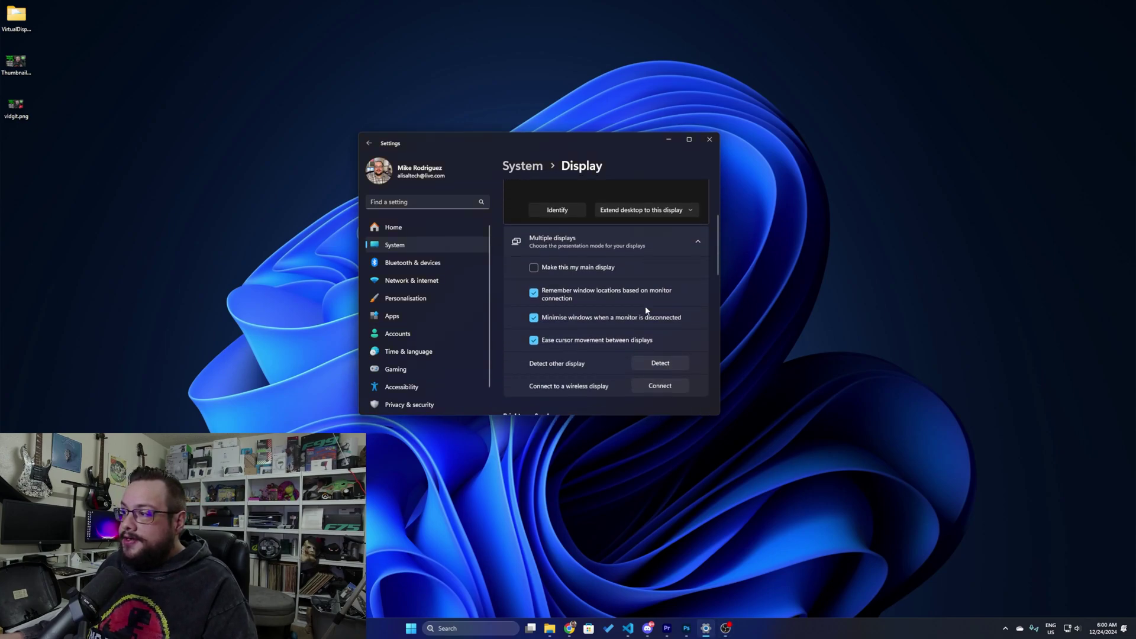
{"action": "scroll", "coordinate": [645, 311], "scroll_direction": "down", "scroll_amount": 3}
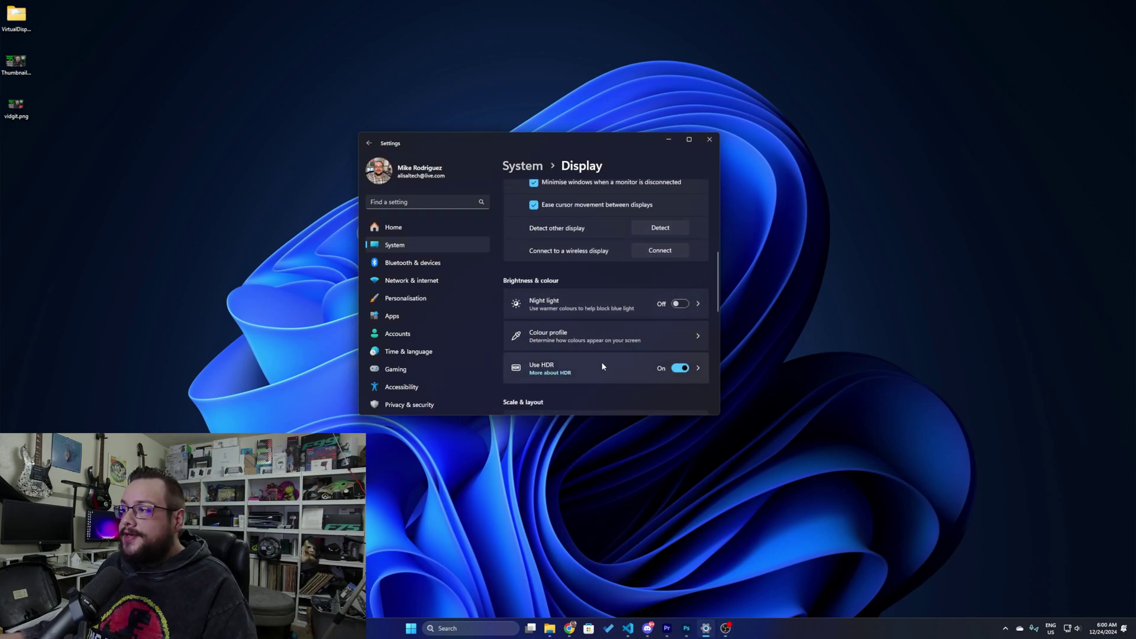
{"action": "scroll", "coordinate": [601, 361], "scroll_direction": "up", "scroll_amount": 5}
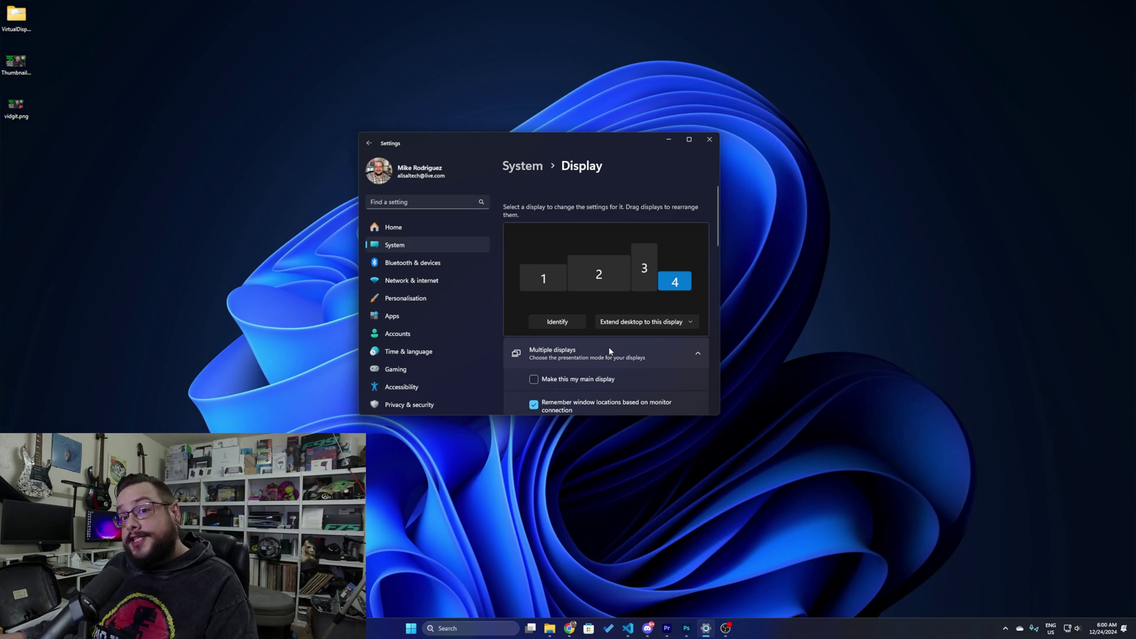